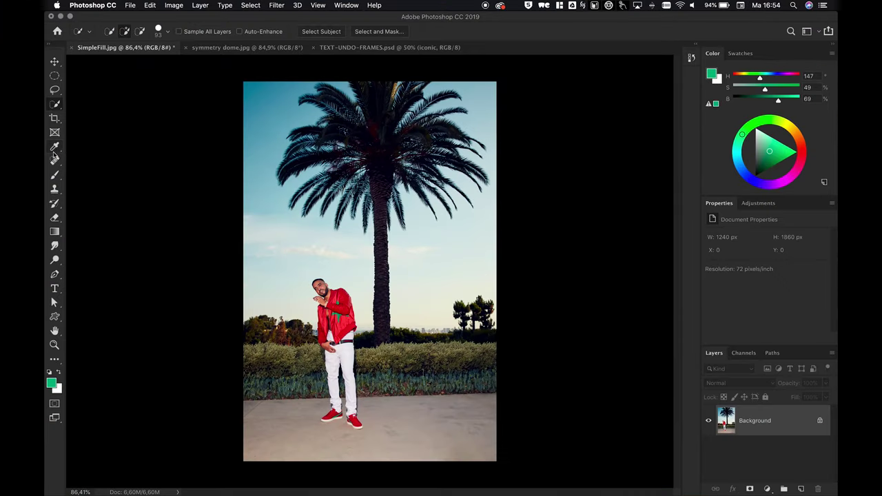
# Heal away the small right-horizon trees with a resized Spot Healing Brush, then zoom to check
pyautogui.click(55, 159)
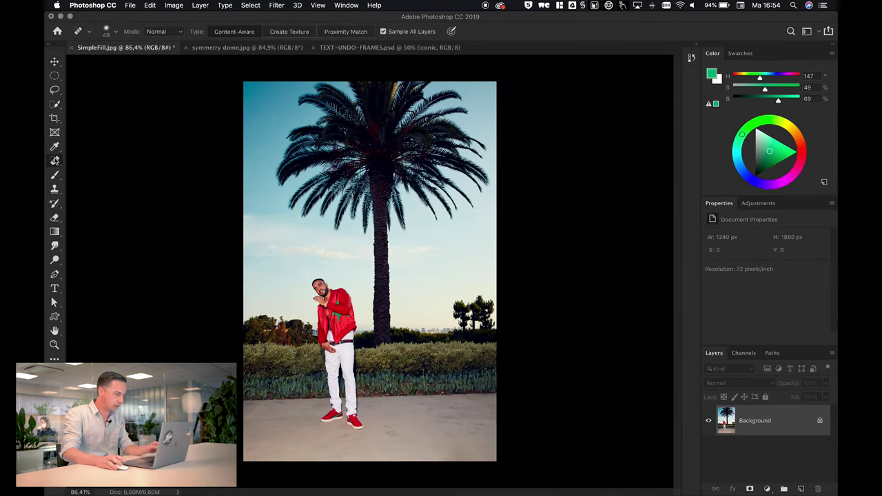
pyautogui.moveTo(414, 297)
pyautogui.mouseDown()
pyautogui.moveTo(455, 304)
pyautogui.moveTo(483, 323)
pyautogui.mouseUp()
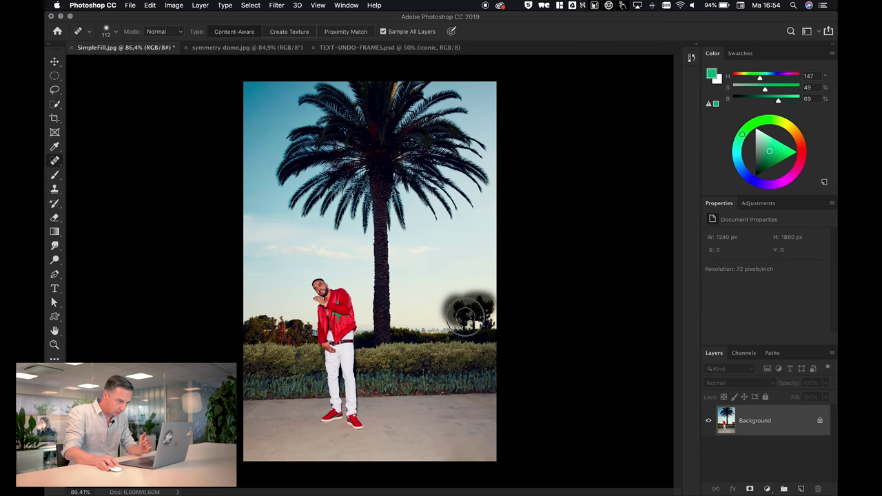
pyautogui.moveTo(483, 323); pyautogui.dragTo(492, 322)
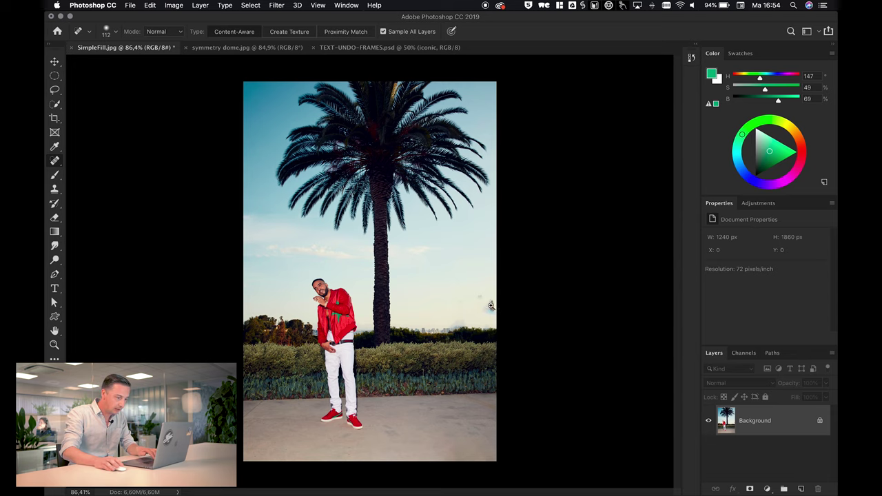
pyautogui.moveTo(486, 309); pyautogui.dragTo(528, 310)
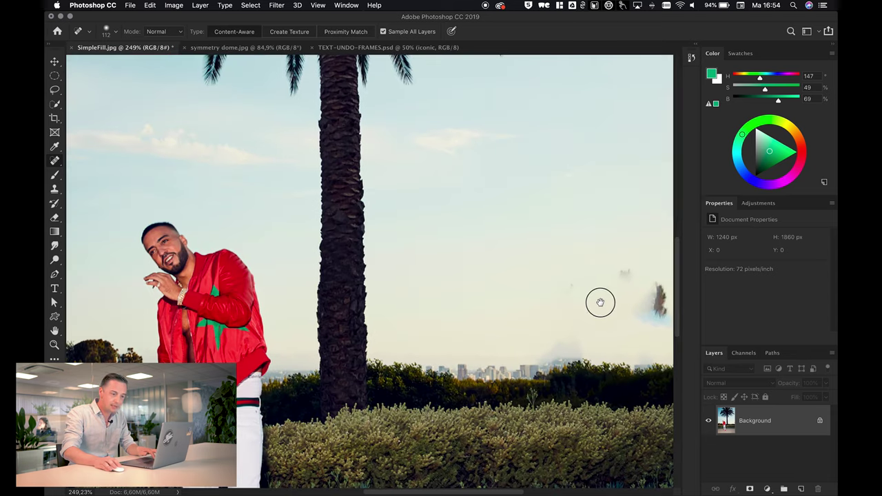
pyautogui.moveTo(600, 301); pyautogui.dragTo(552, 303)
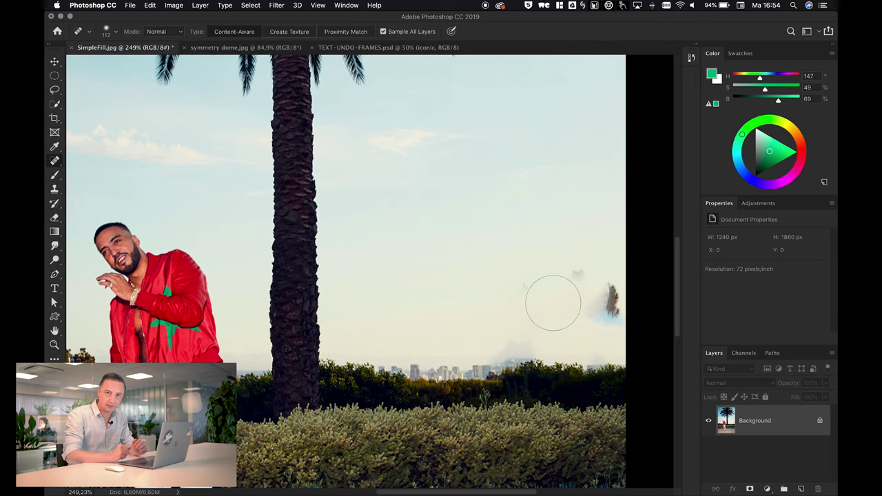
pyautogui.moveTo(582, 308); pyautogui.dragTo(548, 307)
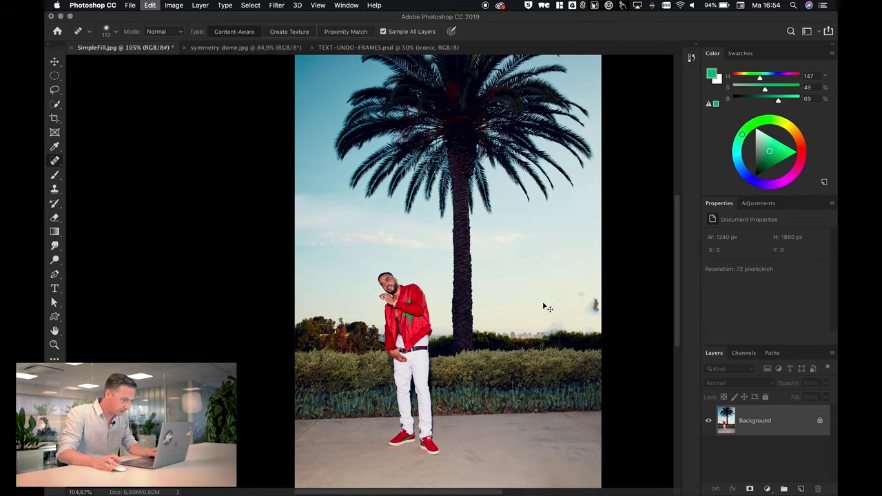
# Undo the healing and lasso a loose selection around the right-hand trees
pyautogui.press('super+z')
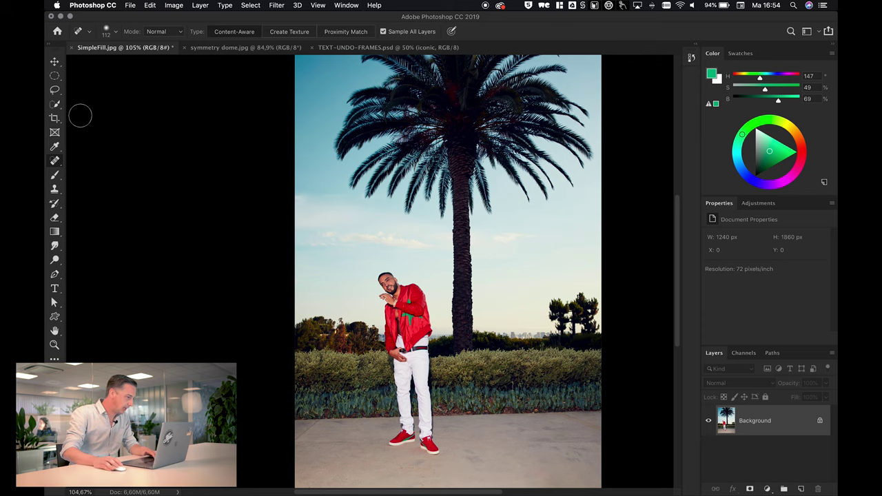
pyautogui.press('l')
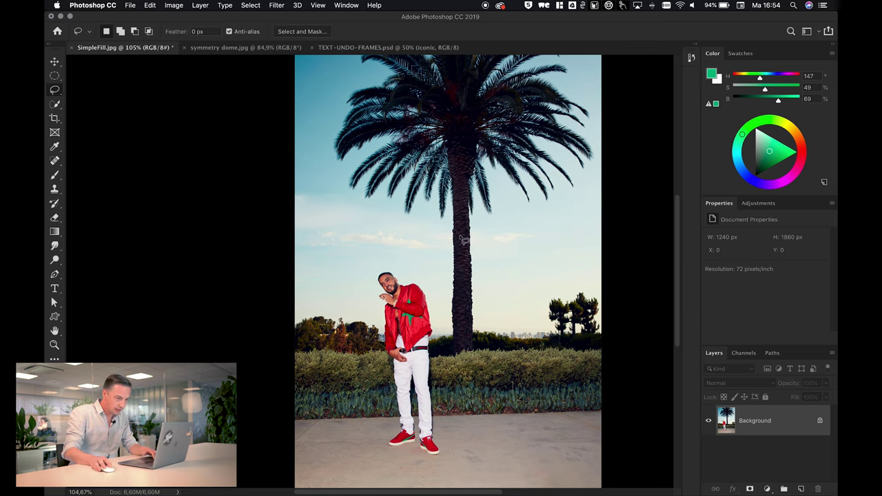
pyautogui.hscroll(3, 514, 288)
pyautogui.moveTo(550, 294)
pyautogui.mouseDown()
pyautogui.moveTo(504, 307)
pyautogui.moveTo(560, 332)
pyautogui.mouseUp()
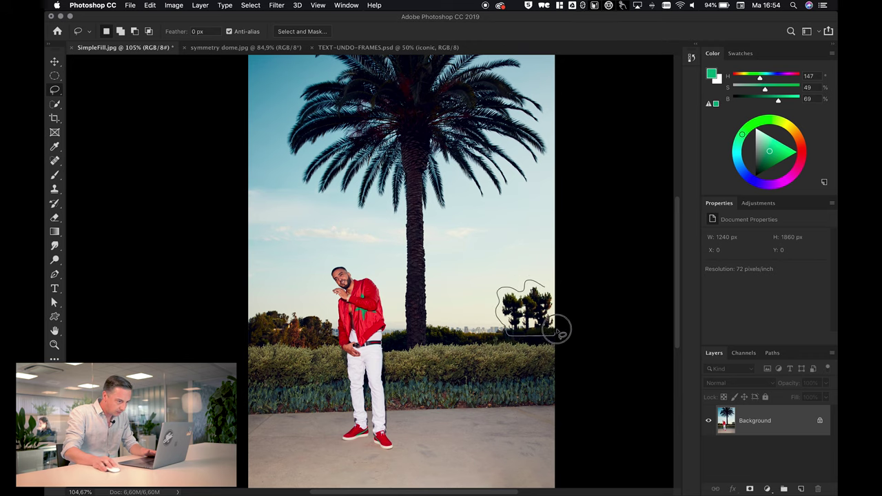
pyautogui.moveTo(560, 332); pyautogui.dragTo(543, 283)
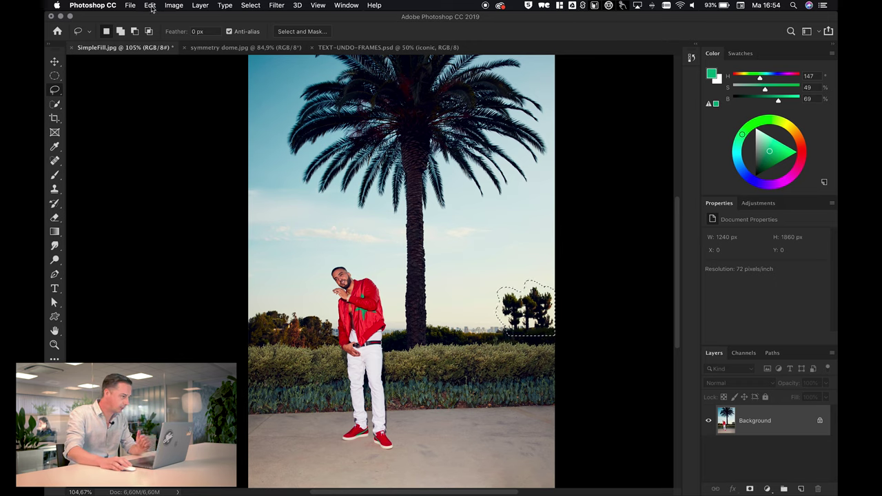
pyautogui.click(151, 5)
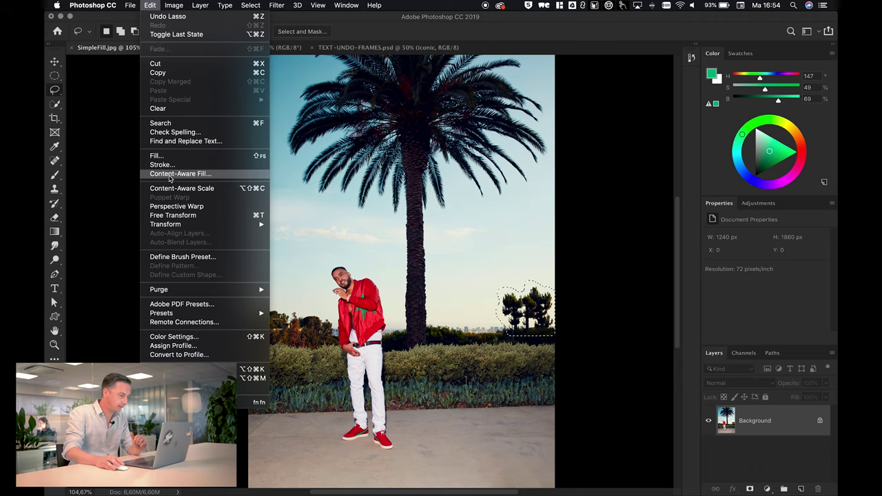
# Open Content-Aware Fill for the tree selection, set overlay opacity to 46%, and exclude the palm trunk
pyautogui.click(160, 174)
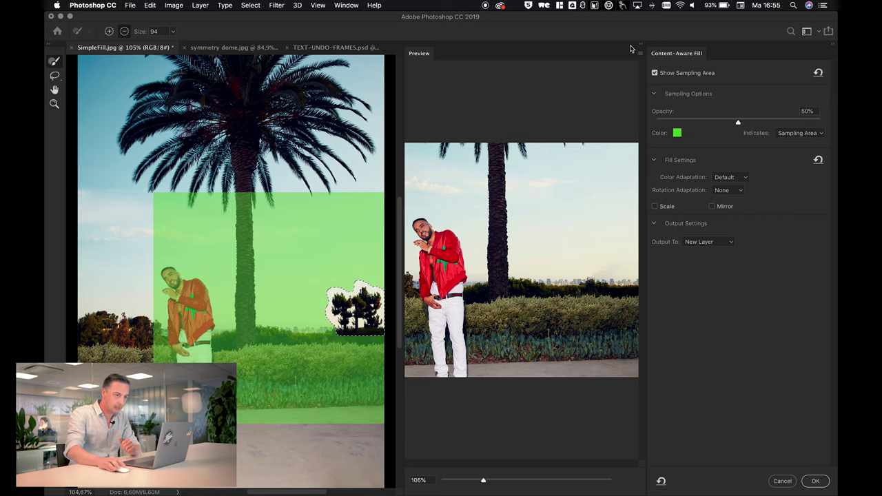
pyautogui.click(655, 73)
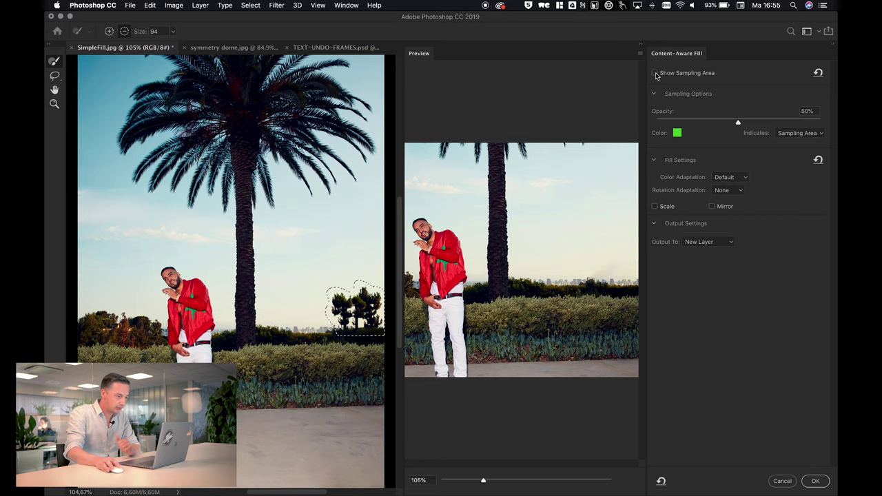
pyautogui.click(655, 73)
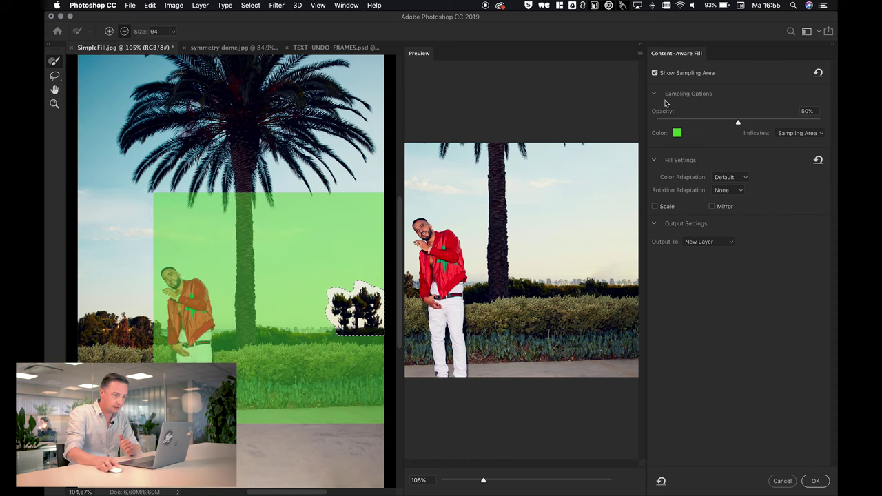
pyautogui.moveTo(738, 123); pyautogui.dragTo(732, 125)
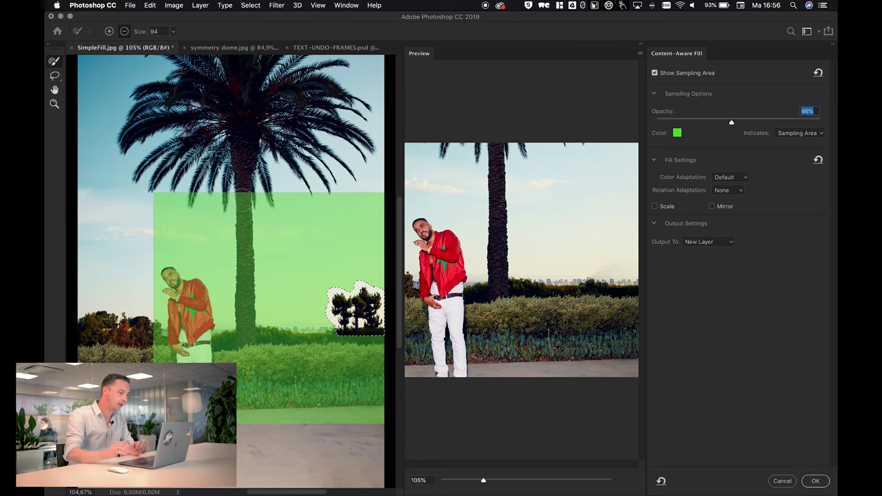
pyautogui.moveTo(245, 196); pyautogui.dragTo(244, 330)
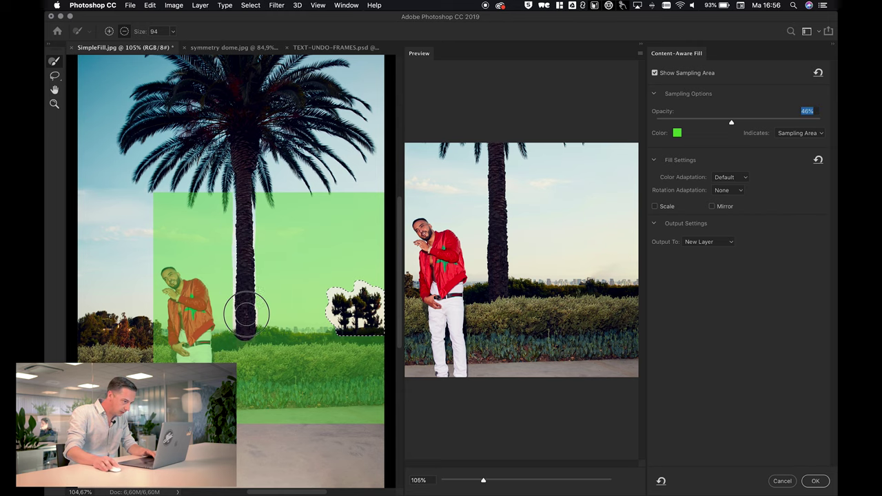
# Exclude the man and the lower hedge and grass from the sampling area
pyautogui.moveTo(161, 275)
pyautogui.mouseDown()
pyautogui.moveTo(165, 295)
pyautogui.moveTo(181, 285)
pyautogui.moveTo(207, 318)
pyautogui.moveTo(197, 285)
pyautogui.moveTo(191, 282)
pyautogui.moveTo(203, 331)
pyautogui.moveTo(184, 298)
pyautogui.moveTo(186, 344)
pyautogui.moveTo(155, 333)
pyautogui.moveTo(158, 347)
pyautogui.moveTo(183, 348)
pyautogui.mouseUp()
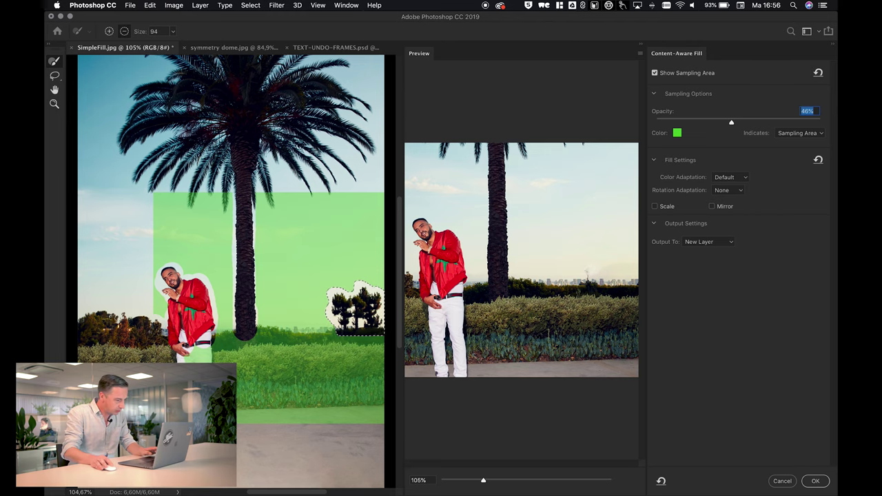
pyautogui.moveTo(228, 407)
pyautogui.mouseDown()
pyautogui.moveTo(365, 400)
pyautogui.moveTo(193, 361)
pyautogui.moveTo(227, 350)
pyautogui.moveTo(372, 357)
pyautogui.moveTo(390, 386)
pyautogui.moveTo(303, 358)
pyautogui.moveTo(214, 358)
pyautogui.mouseUp()
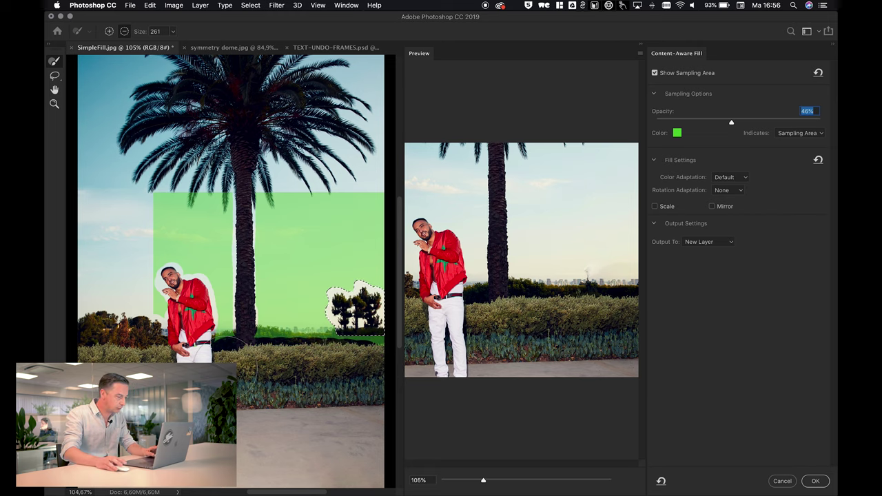
pyautogui.moveTo(250, 358); pyautogui.dragTo(228, 359)
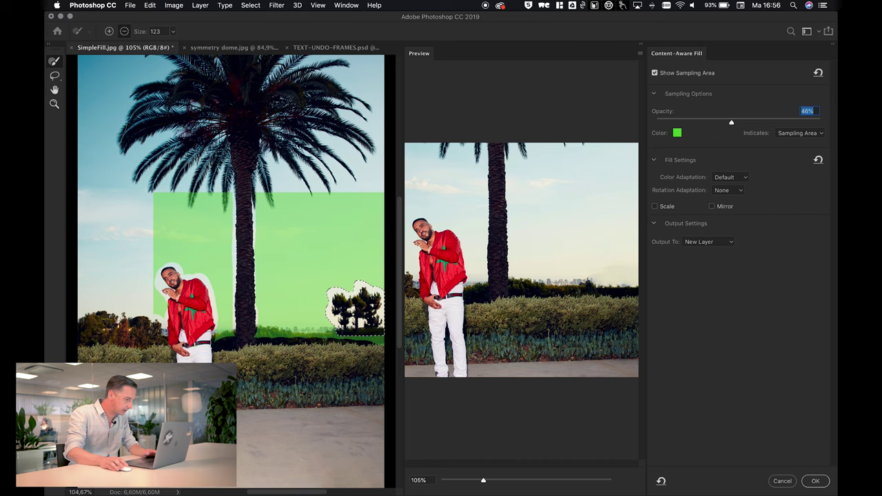
# Add the upper-left sky to the sampling area and apply the fill to a new layer
pyautogui.click(151, 213)
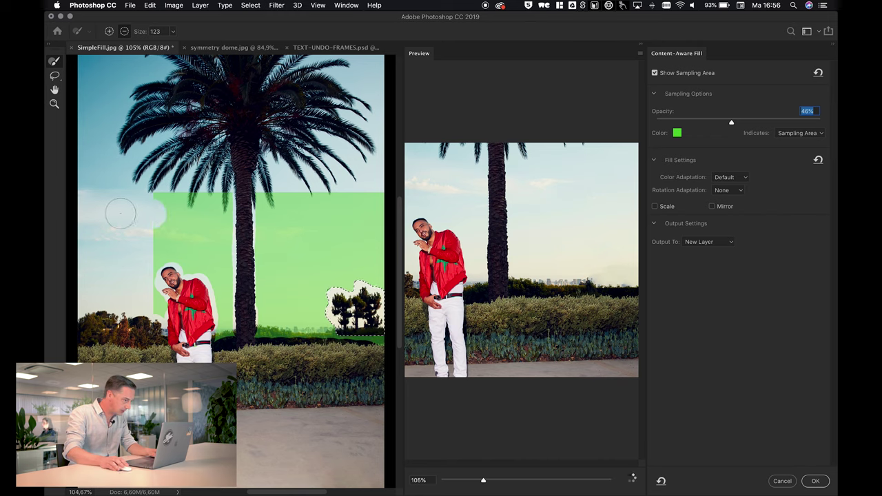
pyautogui.moveTo(158, 214); pyautogui.dragTo(83, 218)
pyautogui.moveTo(164, 228)
pyautogui.mouseDown()
pyautogui.moveTo(82, 266)
pyautogui.moveTo(87, 285)
pyautogui.mouseUp()
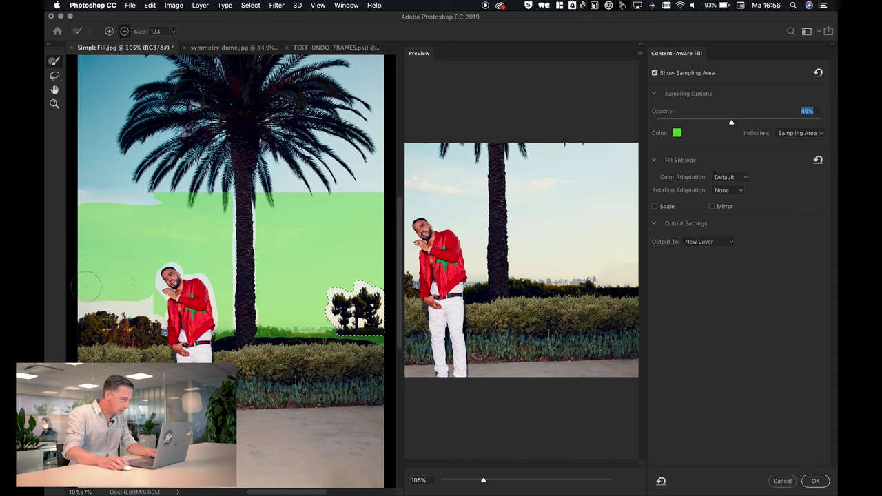
pyautogui.moveTo(145, 200); pyautogui.dragTo(81, 201)
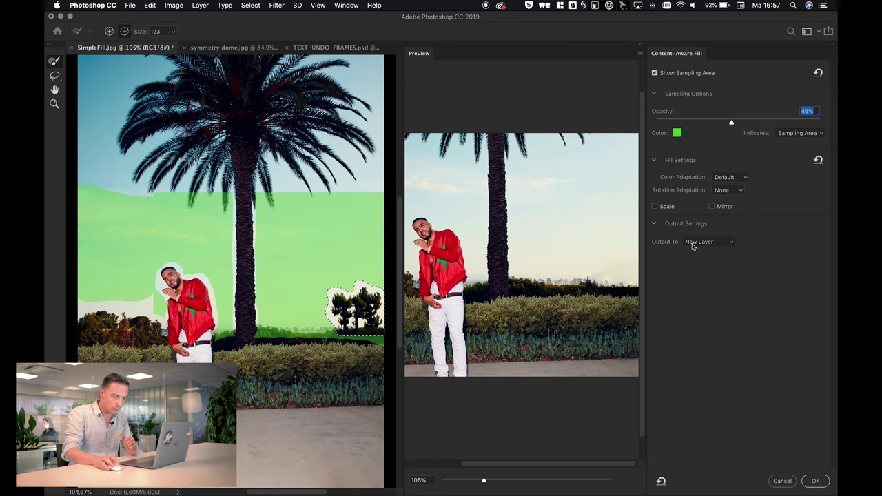
pyautogui.click(814, 481)
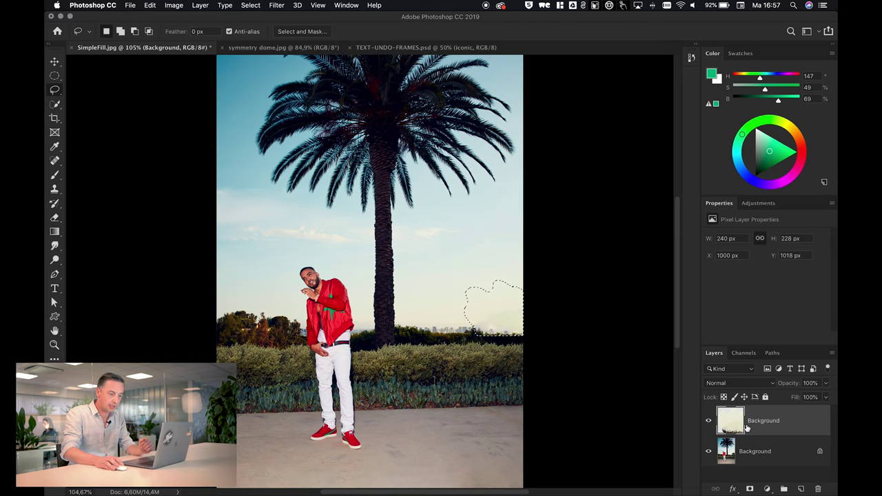
# Deselect the filled area and switch to the symmetry dome.jpg document
pyautogui.hotkey('ctrl', 'd')
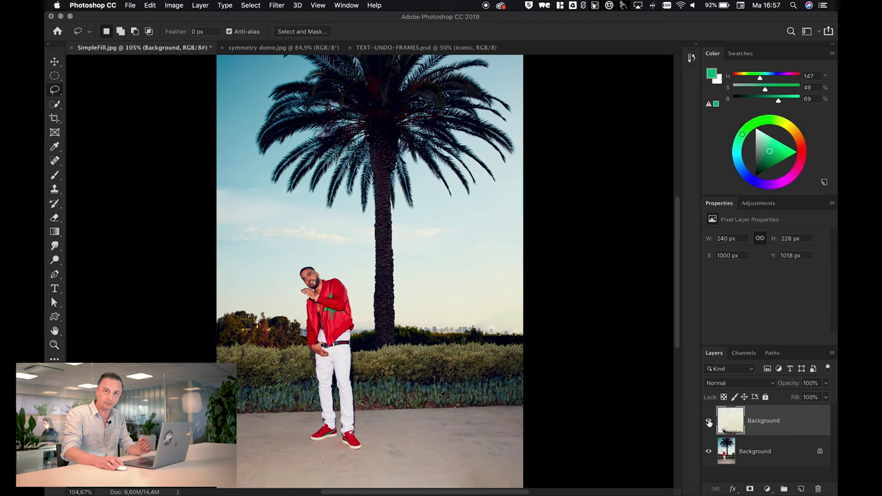
pyautogui.hotkey('ctrl', 'Tab')
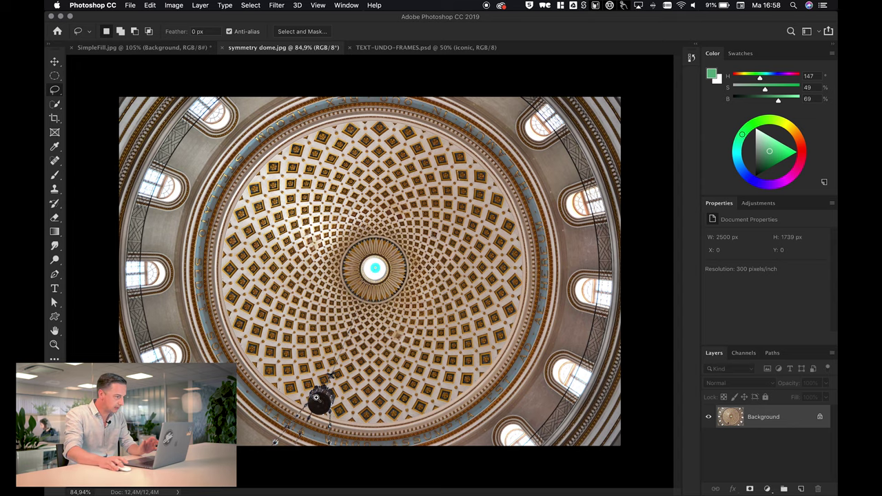
pyautogui.scroll(2, 316, 398)
pyautogui.scroll(2, 316, 397)
pyautogui.scroll(2, 315, 398)
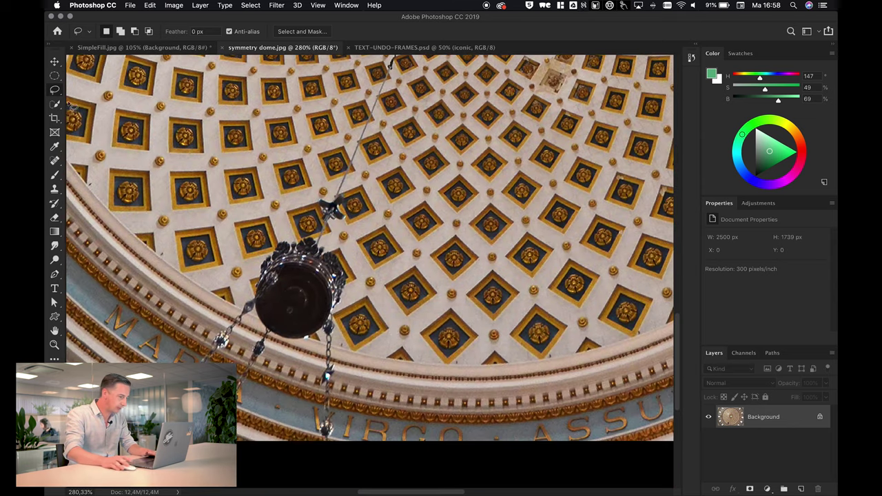
pyautogui.click(57, 163)
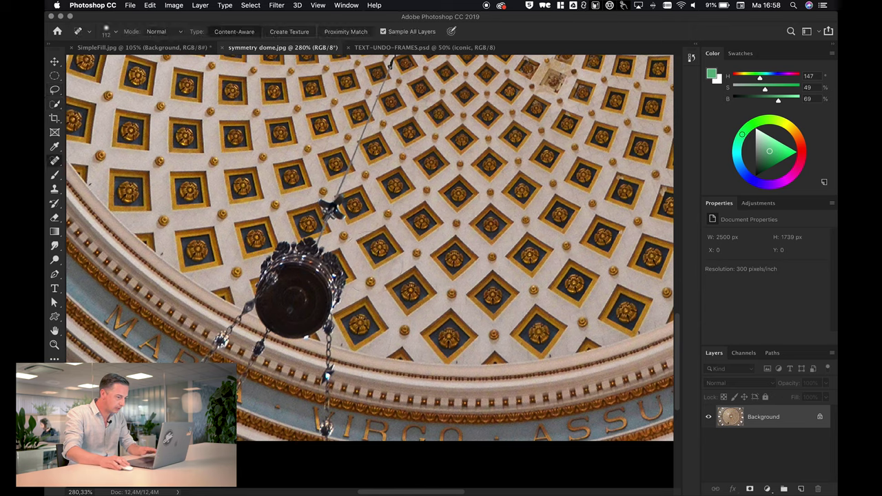
pyautogui.moveTo(328, 293)
pyautogui.mouseDown()
pyautogui.moveTo(297, 248)
pyautogui.moveTo(252, 305)
pyautogui.moveTo(352, 197)
pyautogui.mouseUp()
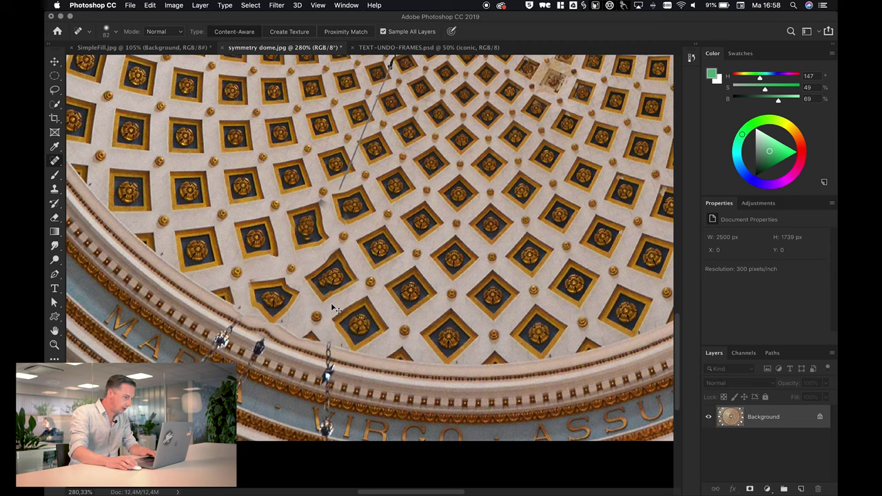
pyautogui.press('super+z')
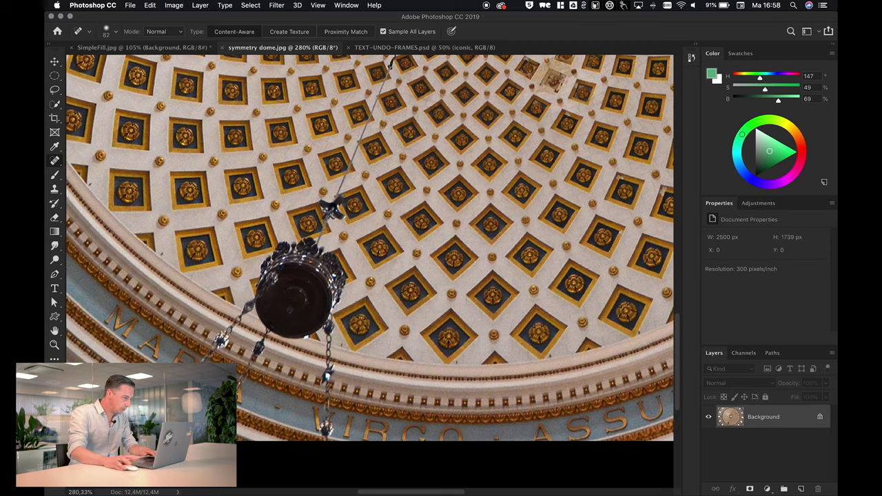
pyautogui.click(55, 90)
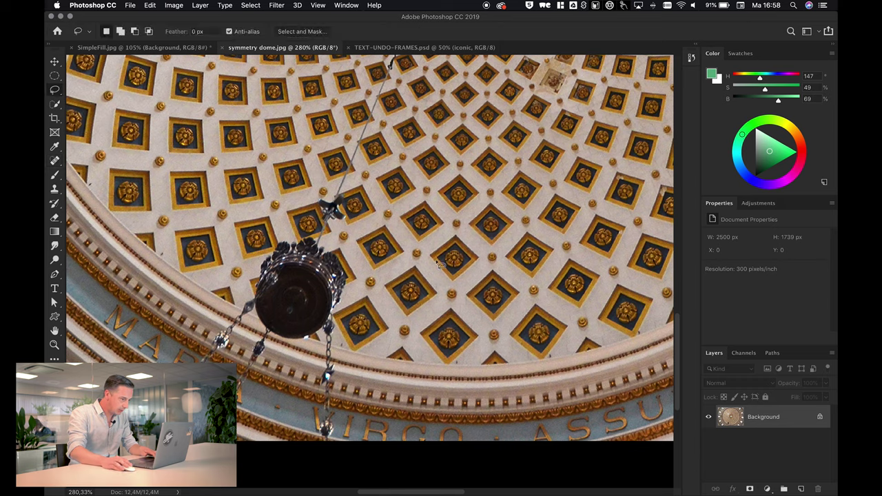
pyautogui.moveTo(338, 195)
pyautogui.mouseDown()
pyautogui.moveTo(289, 234)
pyautogui.moveTo(239, 305)
pyautogui.moveTo(183, 358)
pyautogui.moveTo(248, 338)
pyautogui.moveTo(238, 355)
pyautogui.mouseUp()
# Finish lassoing the chandelier and chains, then open Content-Aware Fill for the selection
pyautogui.moveTo(241, 431)
pyautogui.mouseDown()
pyautogui.moveTo(282, 348)
pyautogui.moveTo(314, 373)
pyautogui.moveTo(310, 443)
pyautogui.moveTo(355, 404)
pyautogui.moveTo(348, 213)
pyautogui.moveTo(338, 181)
pyautogui.mouseUp()
pyautogui.click(150, 5)
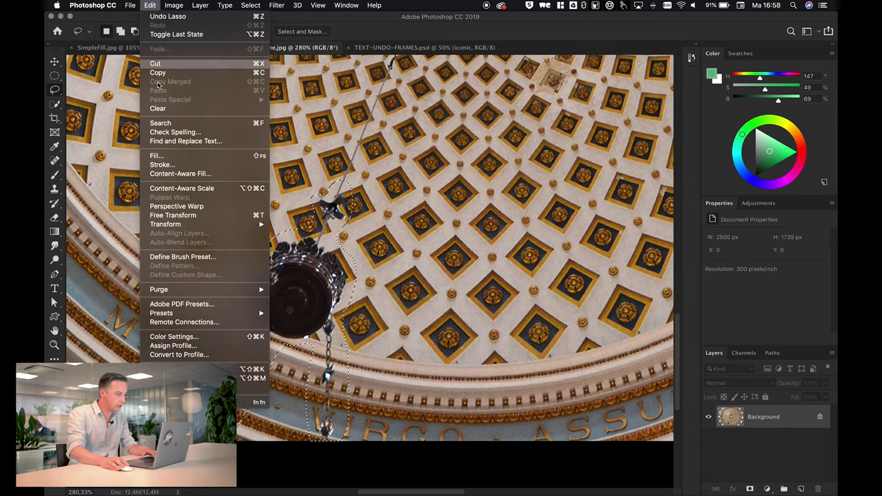
pyautogui.click(177, 174)
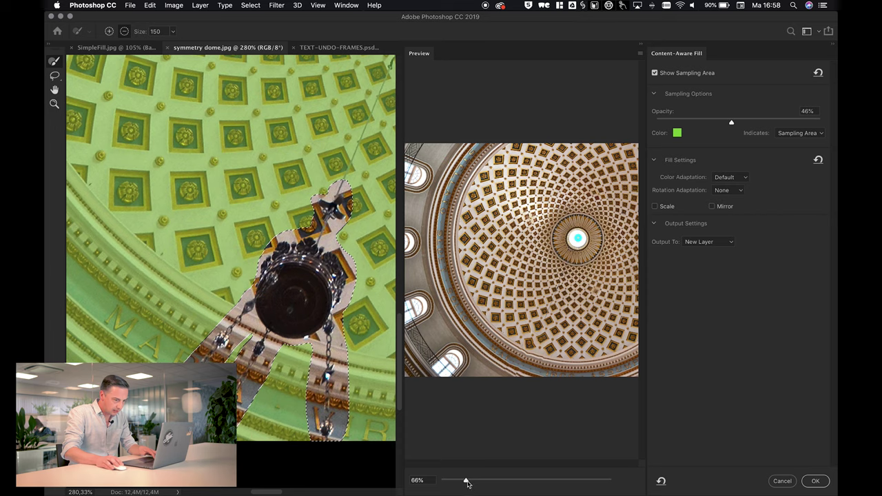
# Magnify and pan the fill preview, and enable Mirror in Fill Settings
pyautogui.moveTo(466, 482); pyautogui.dragTo(503, 483)
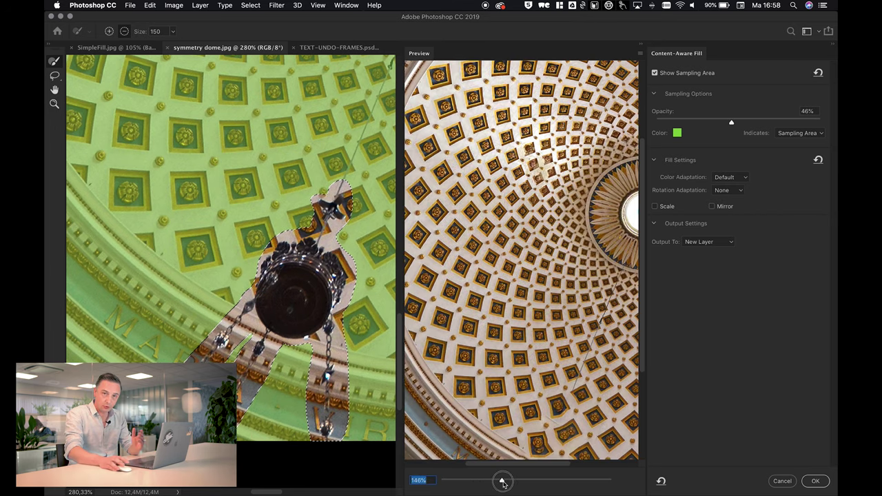
pyautogui.moveTo(588, 369); pyautogui.dragTo(551, 256)
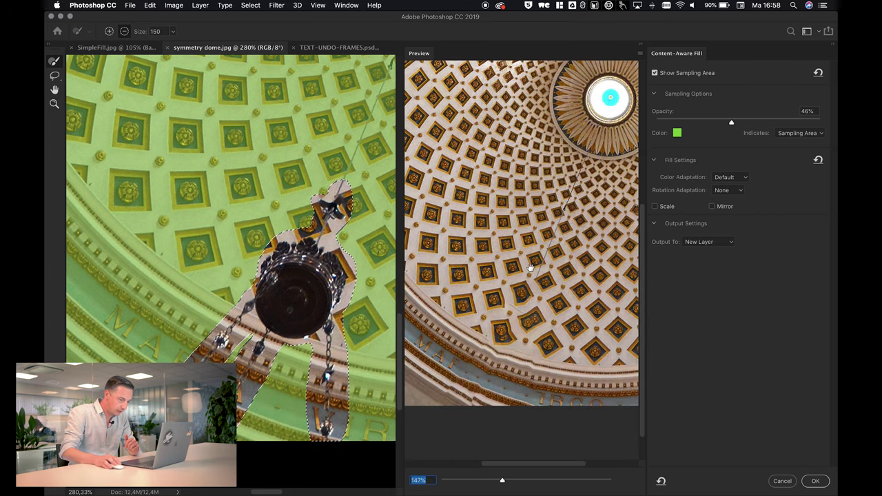
pyautogui.moveTo(503, 482); pyautogui.dragTo(512, 482)
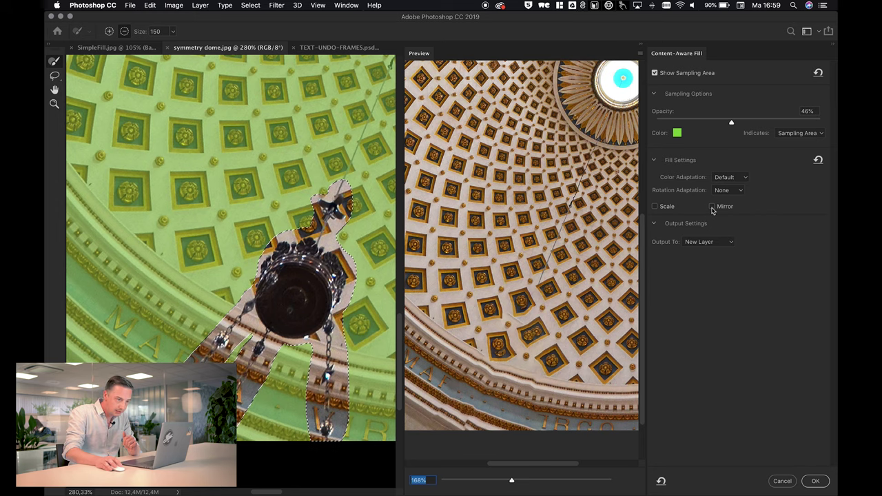
pyautogui.moveTo(712, 206)
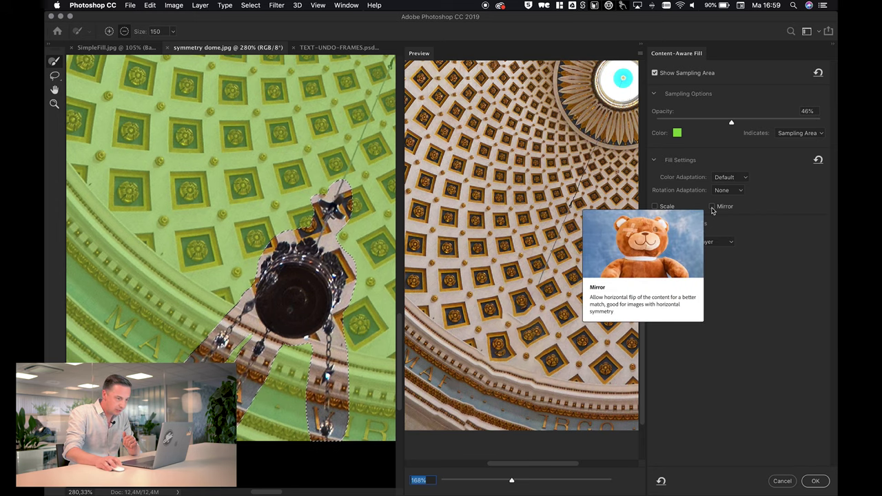
pyautogui.click(713, 208)
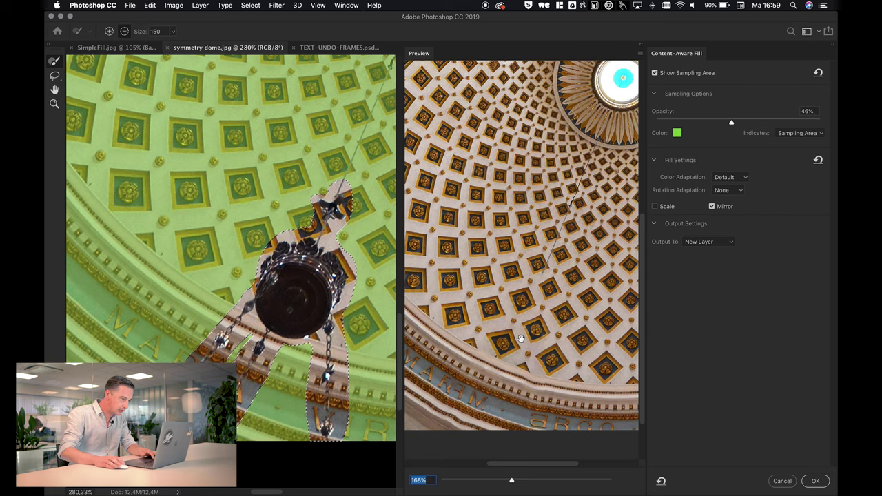
pyautogui.moveTo(350, 142)
pyautogui.mouseDown()
pyautogui.moveTo(252, 232)
pyautogui.moveTo(194, 313)
pyautogui.mouseUp()
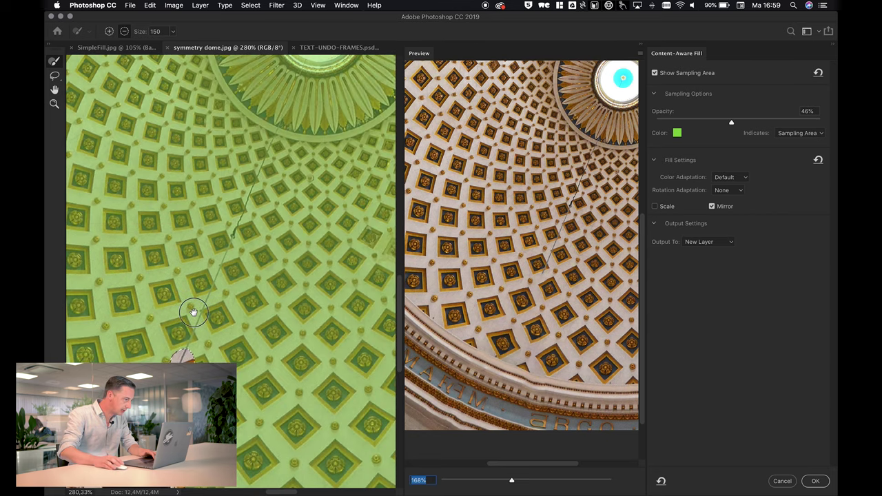
# Lasso around the wire running up the dome to add it to the fill area
pyautogui.click(55, 77)
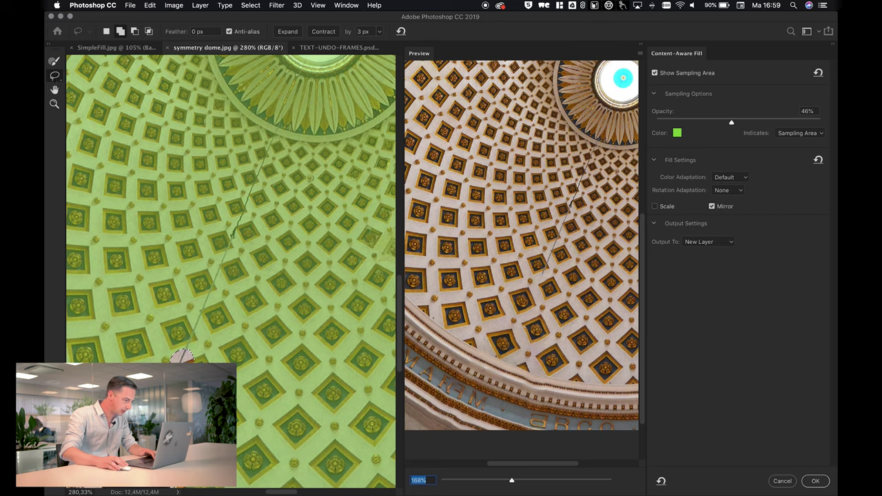
pyautogui.moveTo(188, 334)
pyautogui.mouseDown()
pyautogui.moveTo(281, 128)
pyautogui.moveTo(266, 173)
pyautogui.moveTo(237, 216)
pyautogui.moveTo(226, 269)
pyautogui.mouseUp()
pyautogui.moveTo(211, 309); pyautogui.dragTo(184, 353)
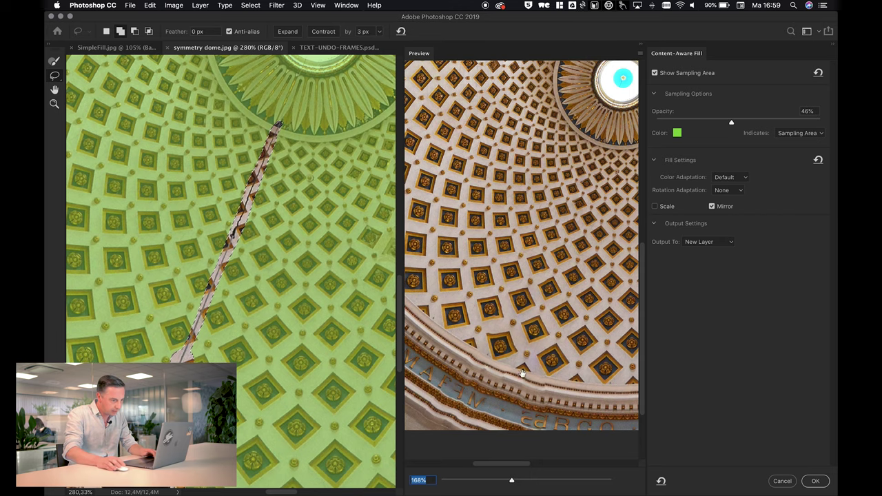
pyautogui.scroll(-5, 523, 381)
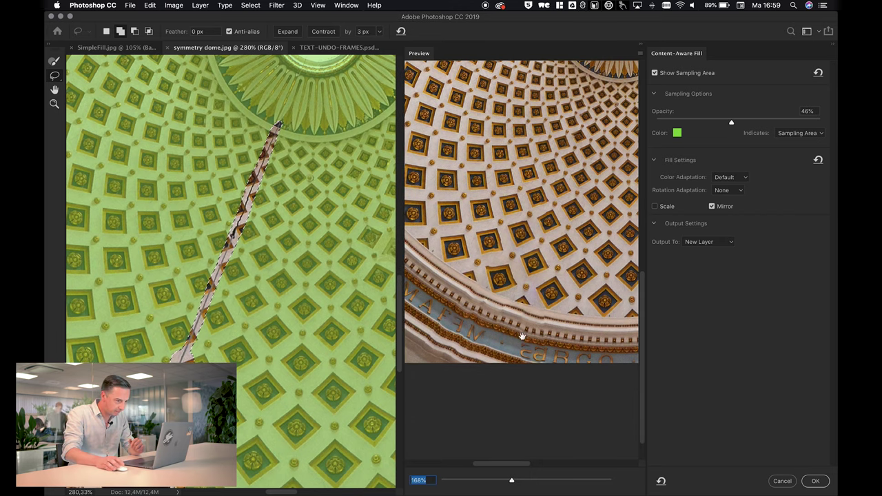